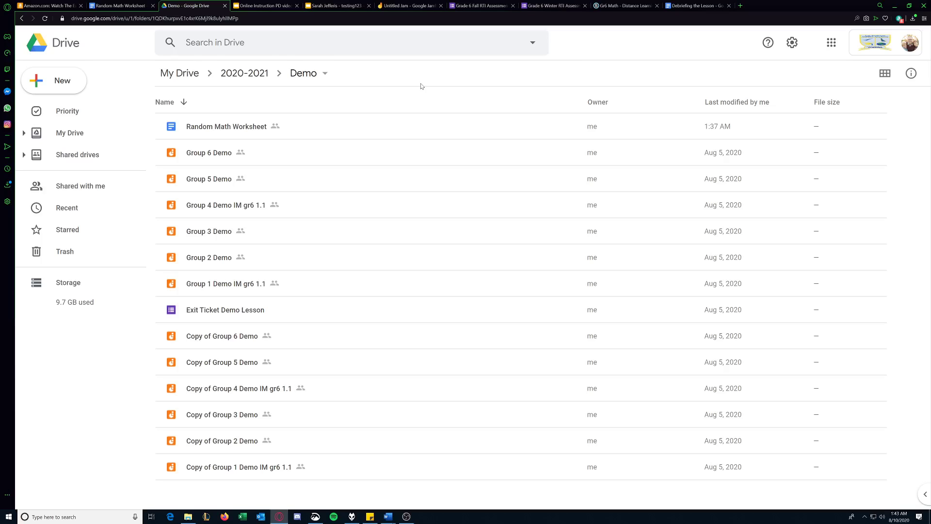
# - Set the link sharing of Random Math Worksheet to Anyone with the link, with the Editor role
pyautogui.click(119, 5)
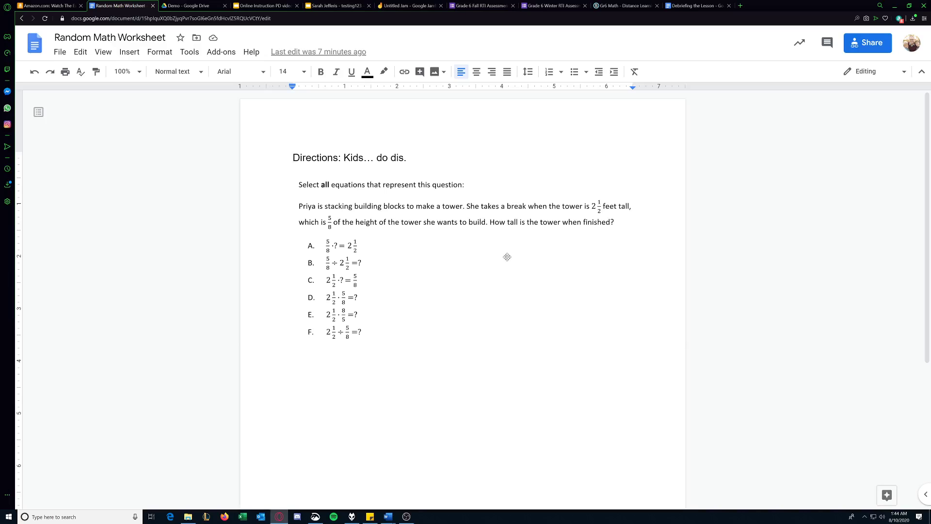
pyautogui.click(867, 45)
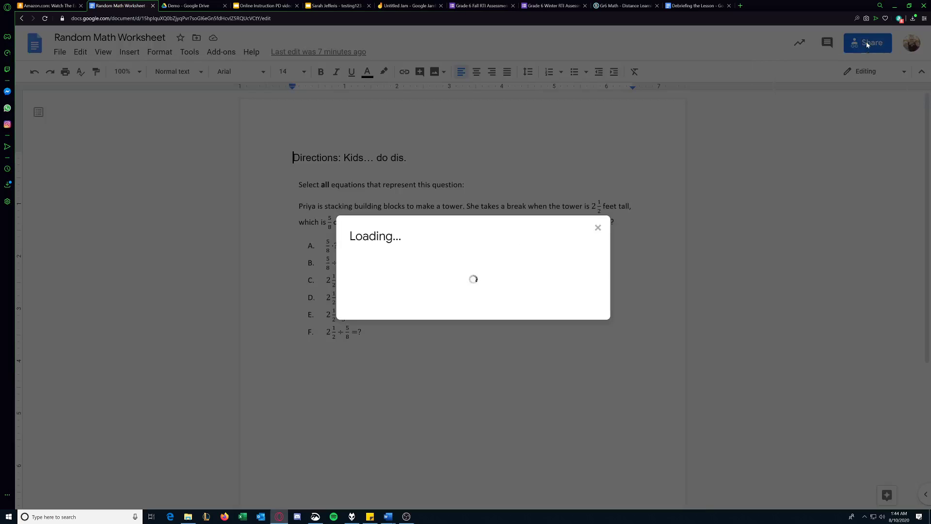
pyautogui.click(328, 362)
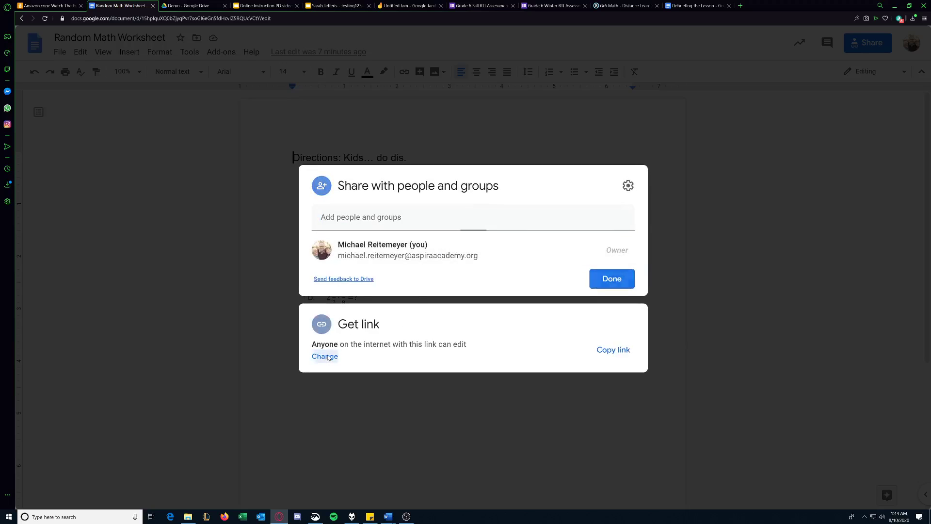
pyautogui.click(425, 315)
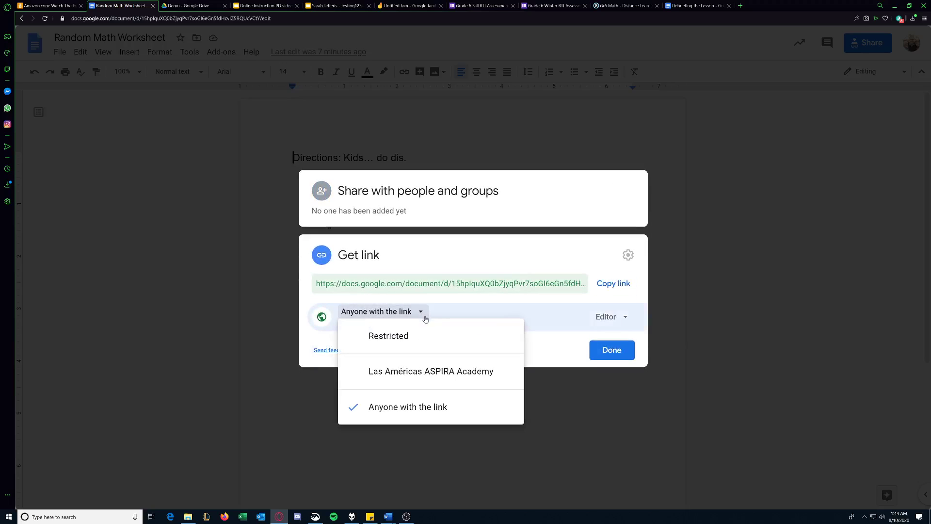
pyautogui.click(402, 411)
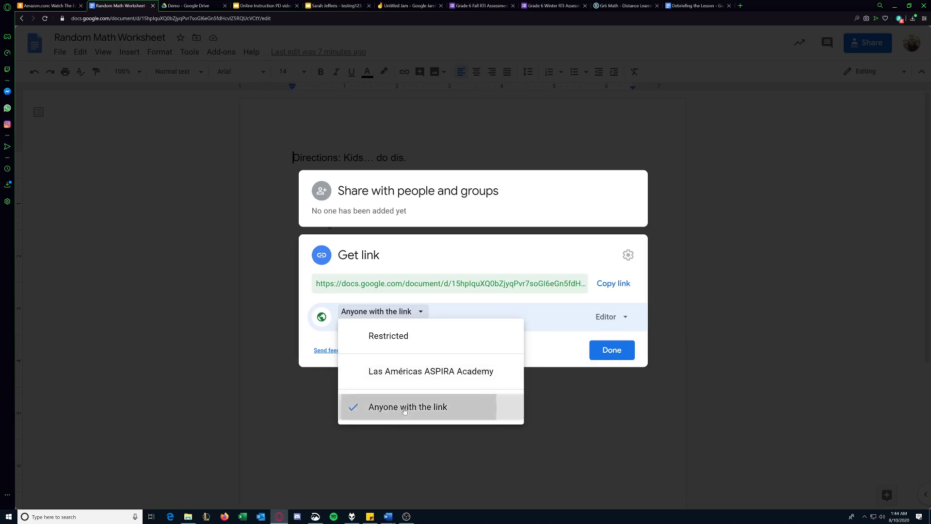
pyautogui.click(627, 318)
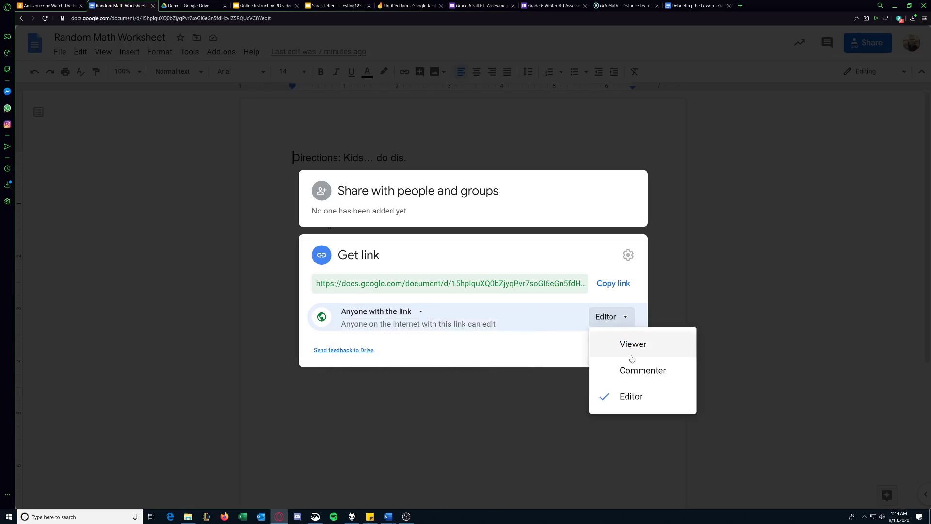
pyautogui.click(625, 396)
pyautogui.click(612, 350)
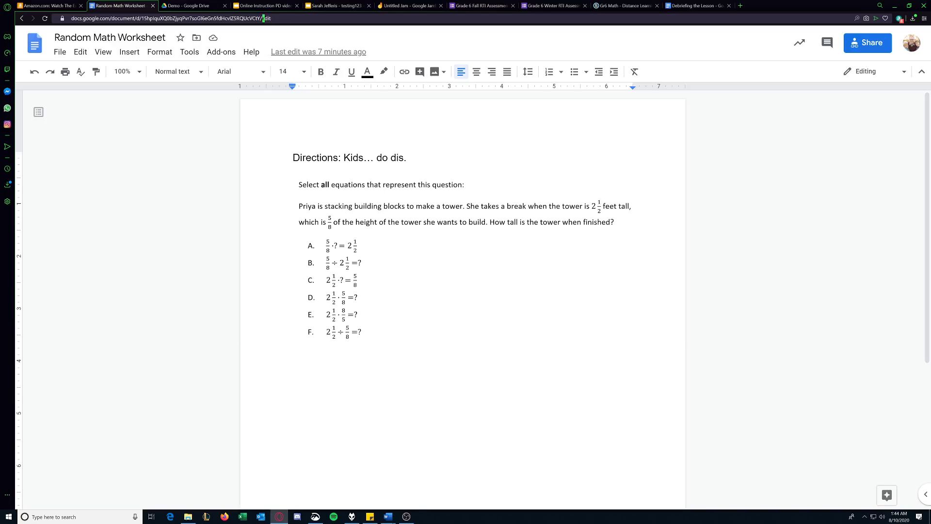
# - Replace "edit" at the end of the worksheet's web address with "copy" and copy the whole address
pyautogui.press('BackSpace')
pyautogui.write('copy')
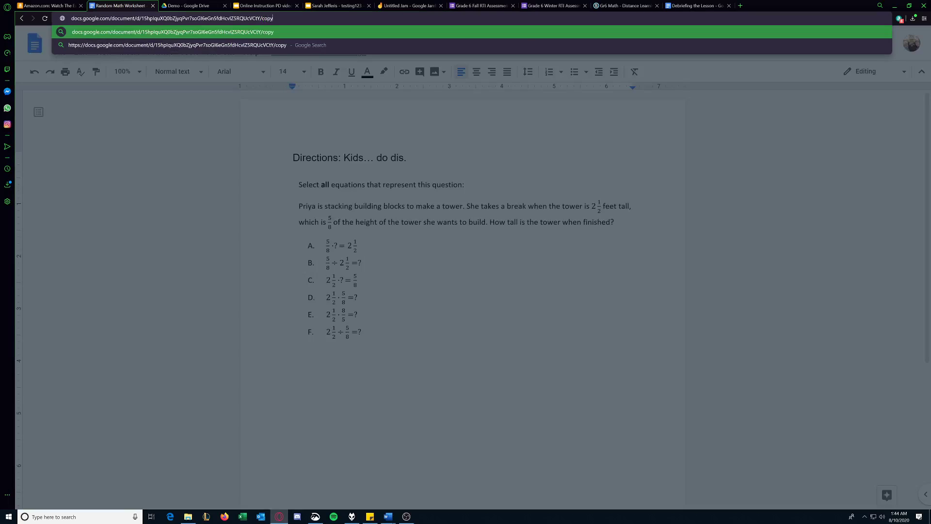
pyautogui.hotkey('ctrl', 'a')
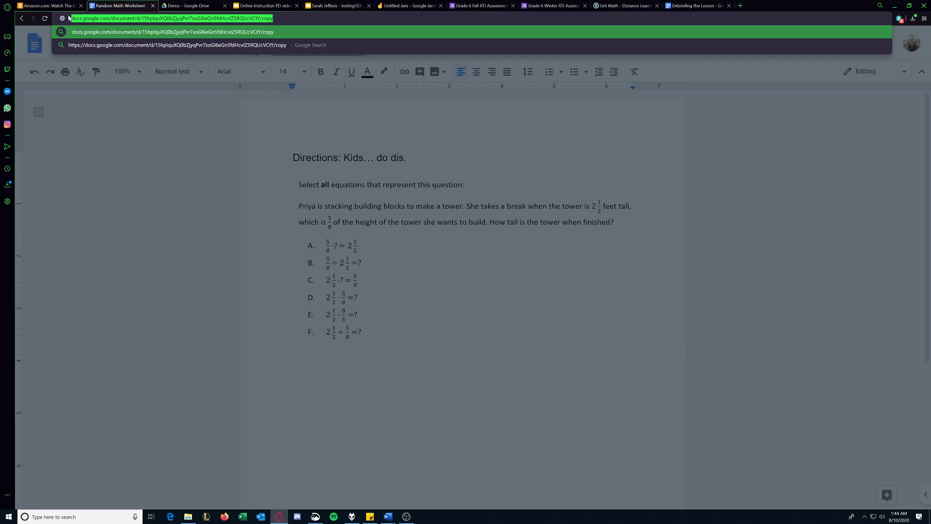
pyautogui.rightClick(110, 21)
pyautogui.click(127, 40)
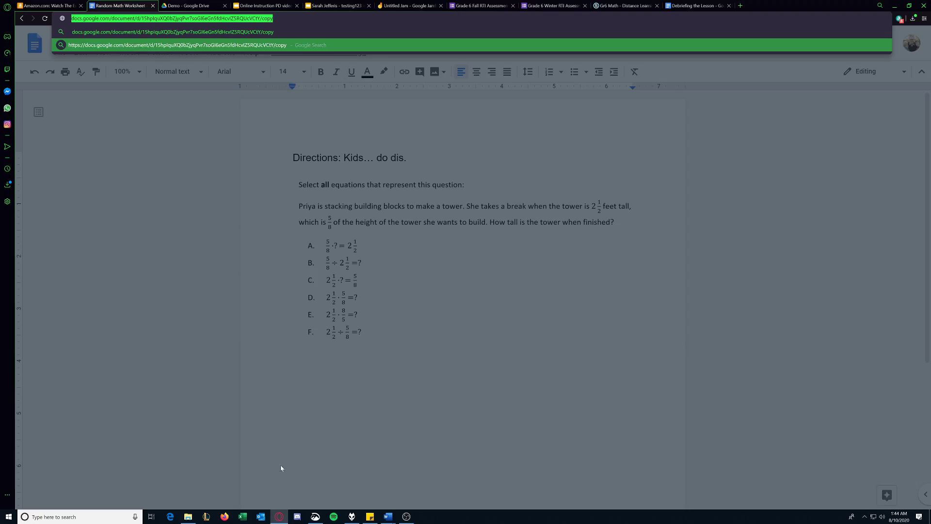
# - Switch to Firefox, open the copied worksheet address and make a copy of Random Math Worksheet
pyautogui.click(224, 516)
pyautogui.hotkey('ctrl', 'v')
pyautogui.press('Return')
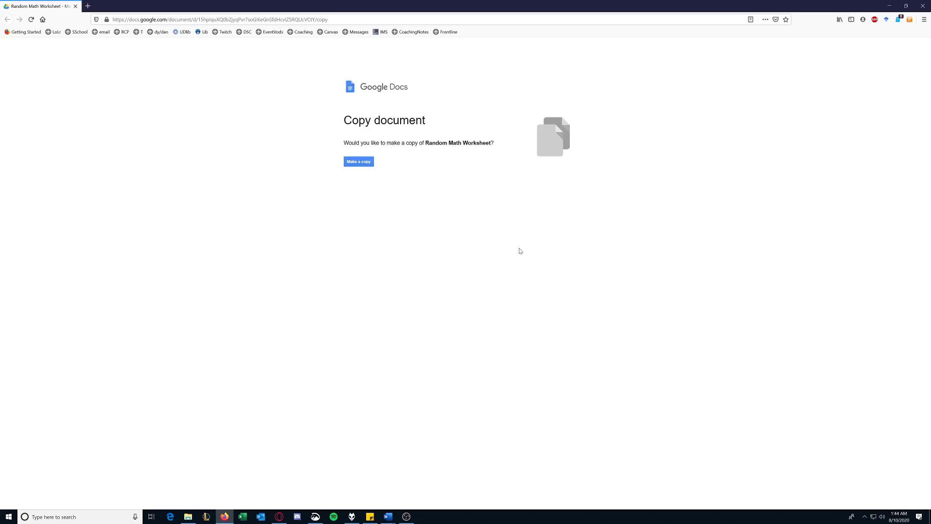
pyautogui.click(358, 162)
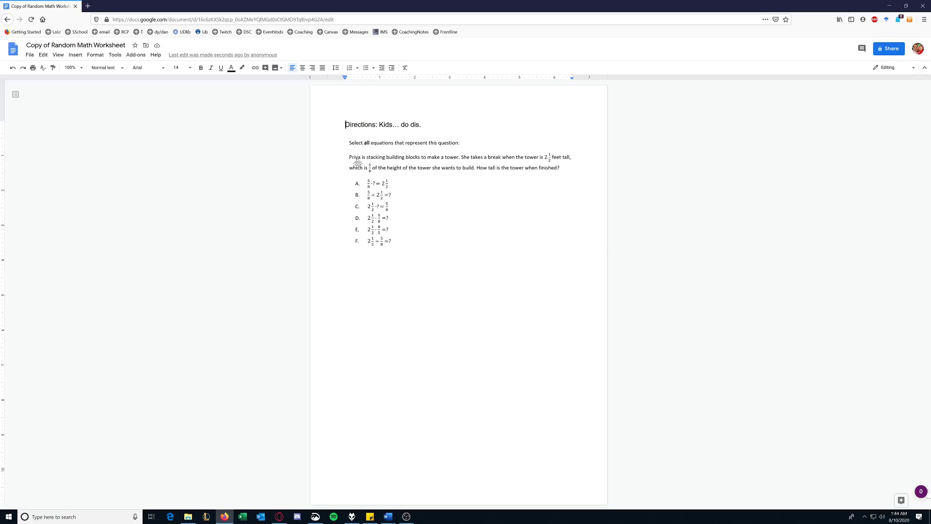
# - Enter "edited this" in the copied worksheet and return to the original Random Math Worksheet
pyautogui.click(599, 254)
pyautogui.write('edited this')
pyautogui.hotkey('alt', 'Tab')
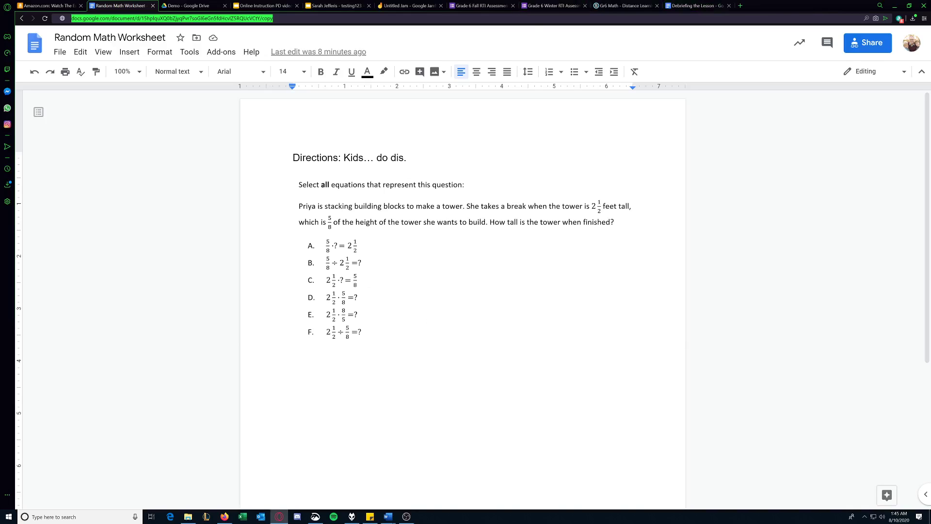
# - Share the Online Instruction PD video Aug 2020 presentation with Anyone with the link as Editor
pyautogui.click(259, 4)
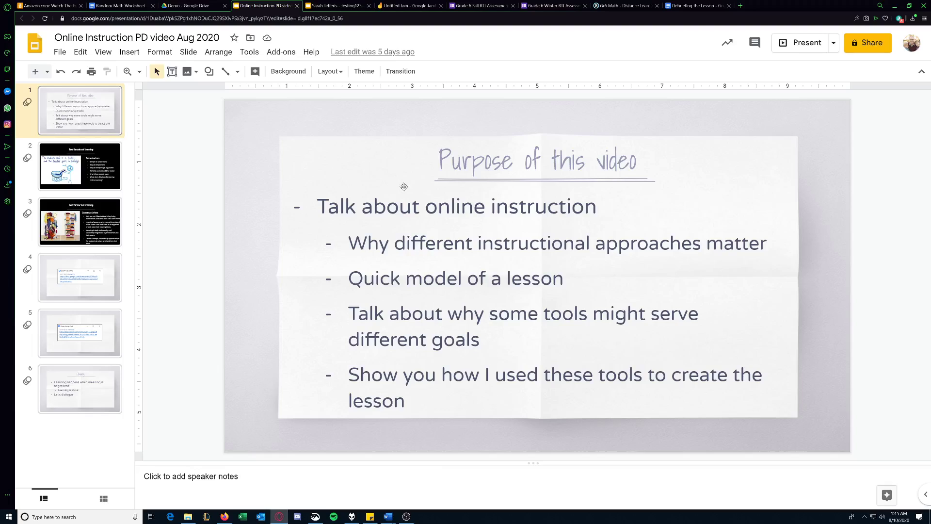
pyautogui.click(868, 47)
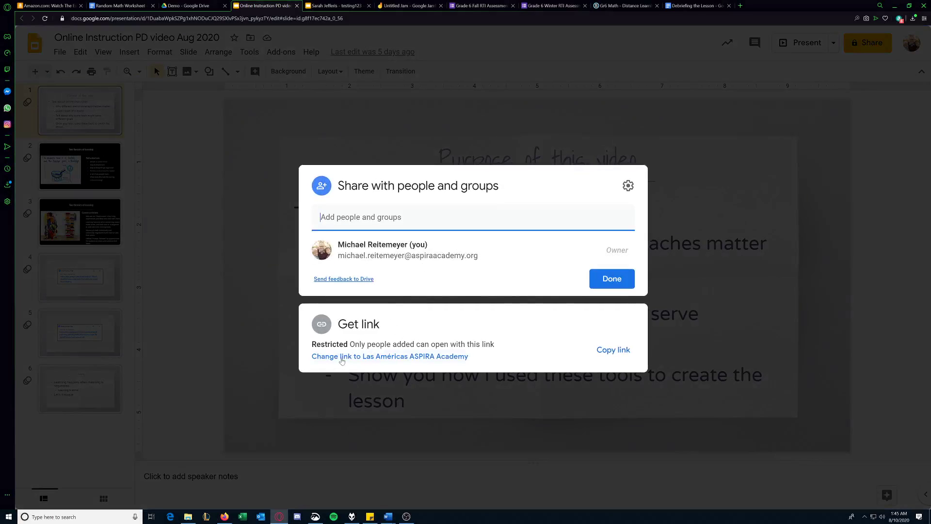
pyautogui.click(346, 358)
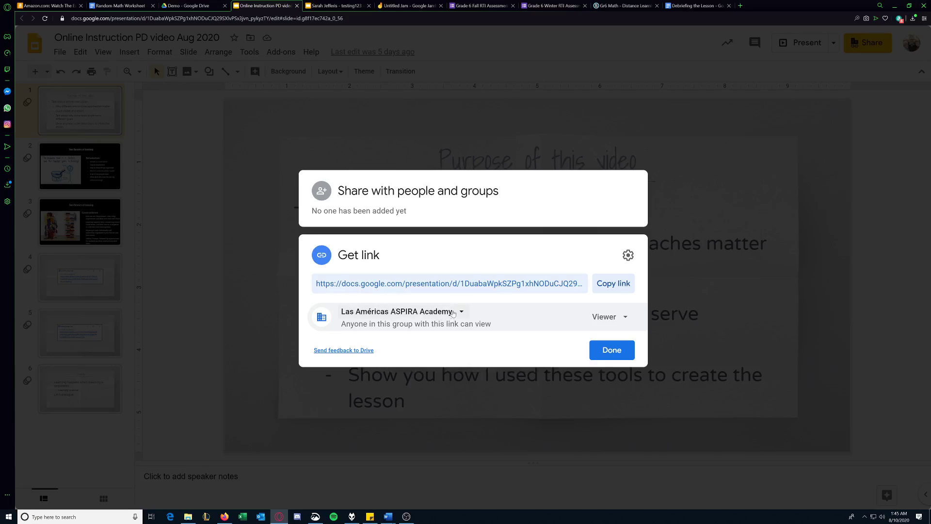
pyautogui.click(462, 312)
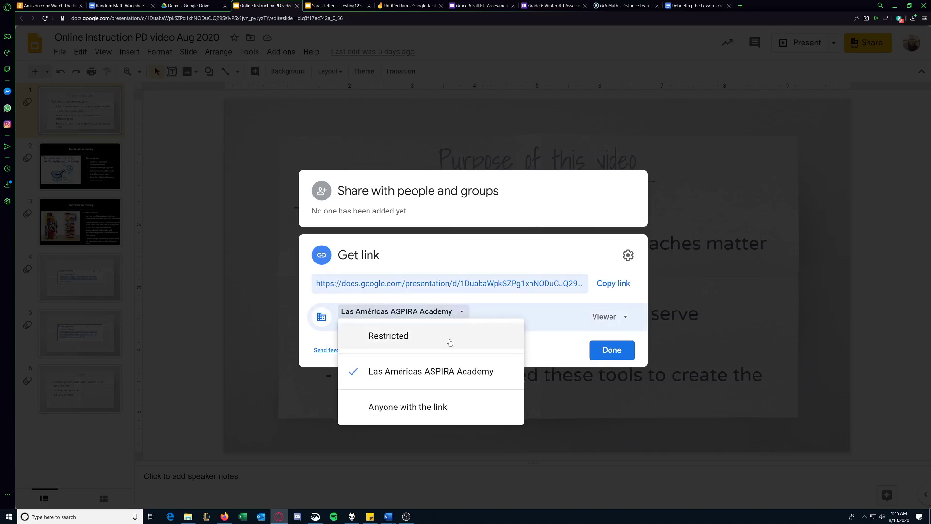
pyautogui.click(436, 406)
pyautogui.click(623, 316)
pyautogui.click(629, 403)
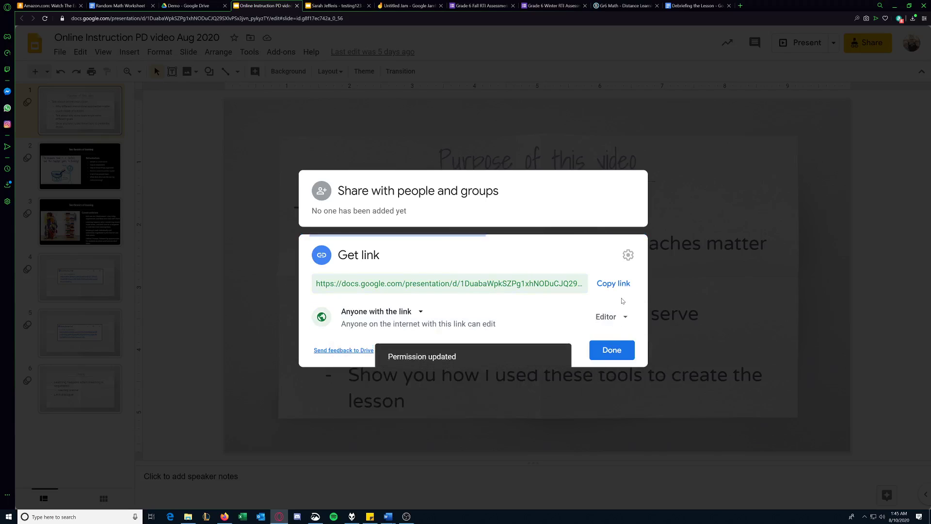
pyautogui.click(613, 349)
# - Replace the presentation address's ending from "edit" onward with "copy" and copy the whole address
pyautogui.doubleClick(322, 18)
pyautogui.keyDown('shift'); pyautogui.click(272, 18); pyautogui.keyUp('shift')
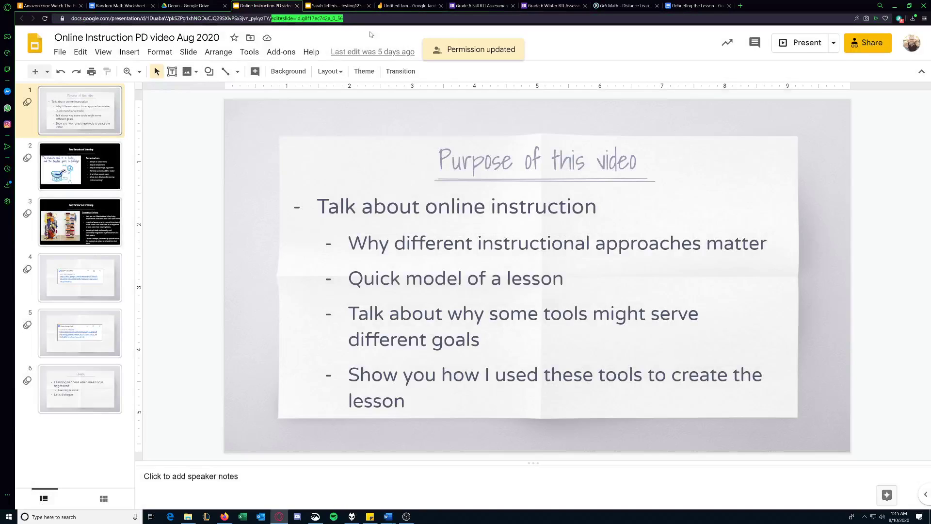
pyautogui.write('copy')
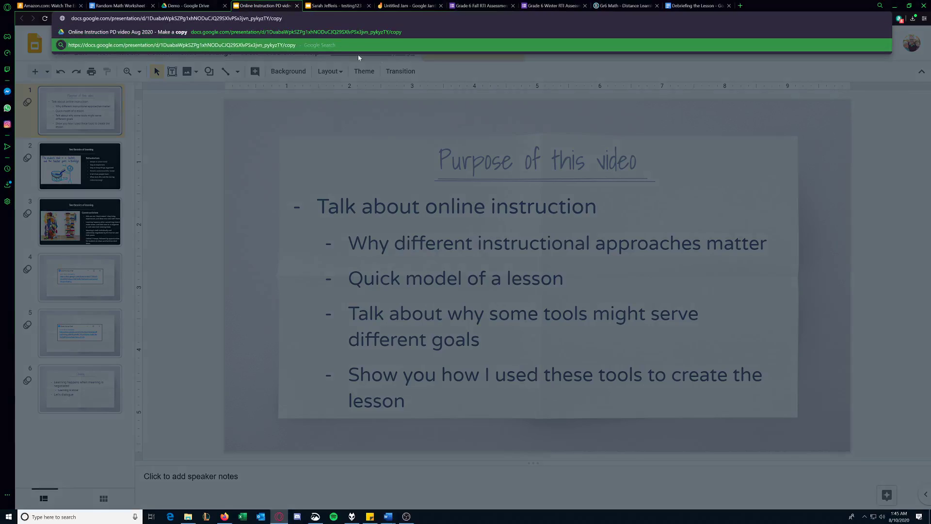
pyautogui.moveTo(283, 18); pyautogui.dragTo(53, 22)
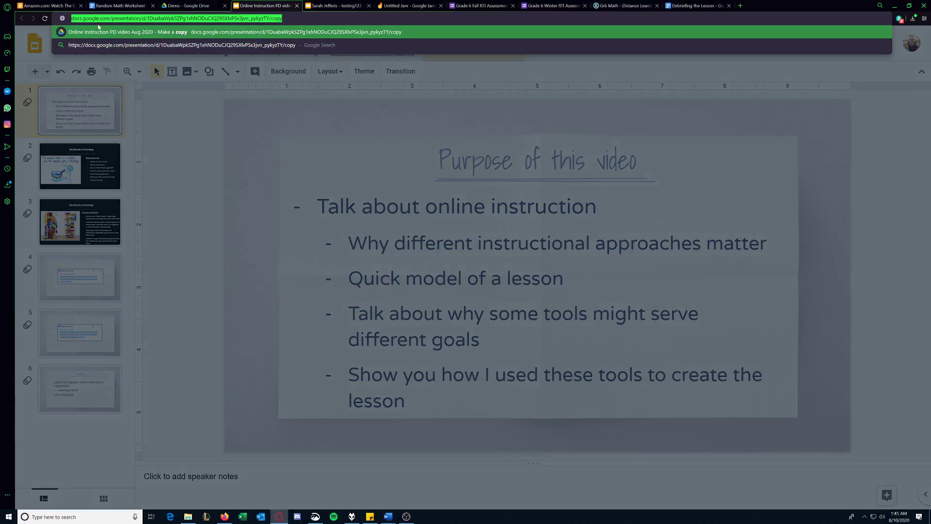
pyautogui.rightClick(128, 21)
pyautogui.click(145, 41)
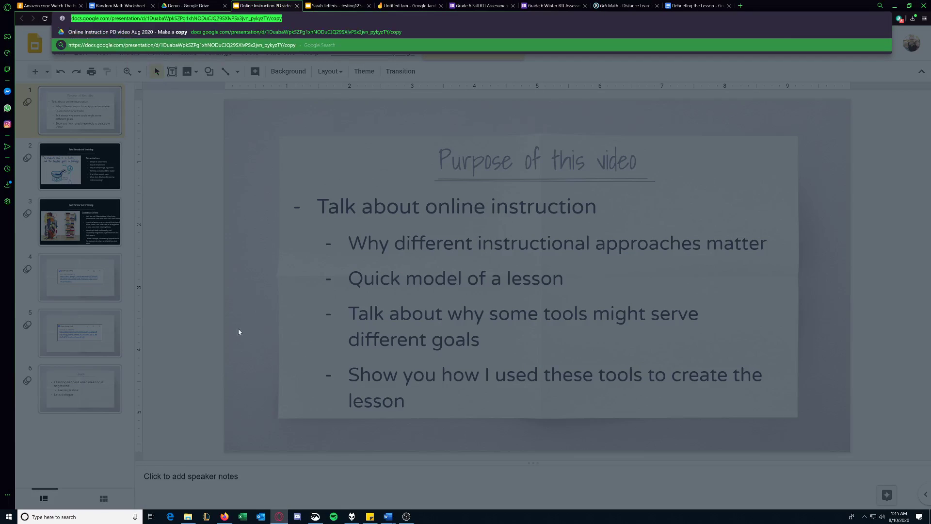
# - Open the copied presentation address in a new Firefox tab, make a copy of the presentation, and minimize Firefox
pyautogui.click(225, 516)
pyautogui.hotkey('ctrl', 't')
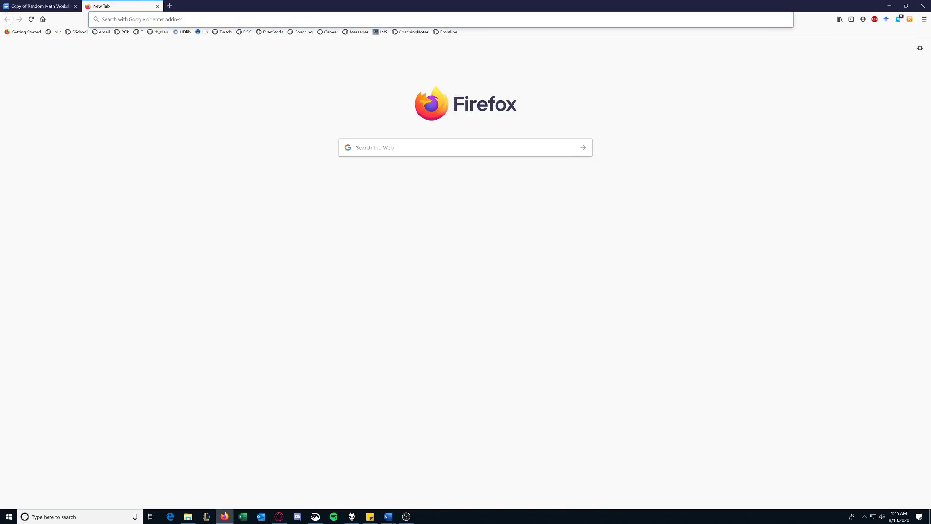
pyautogui.hotkey('ctrl', 'v')
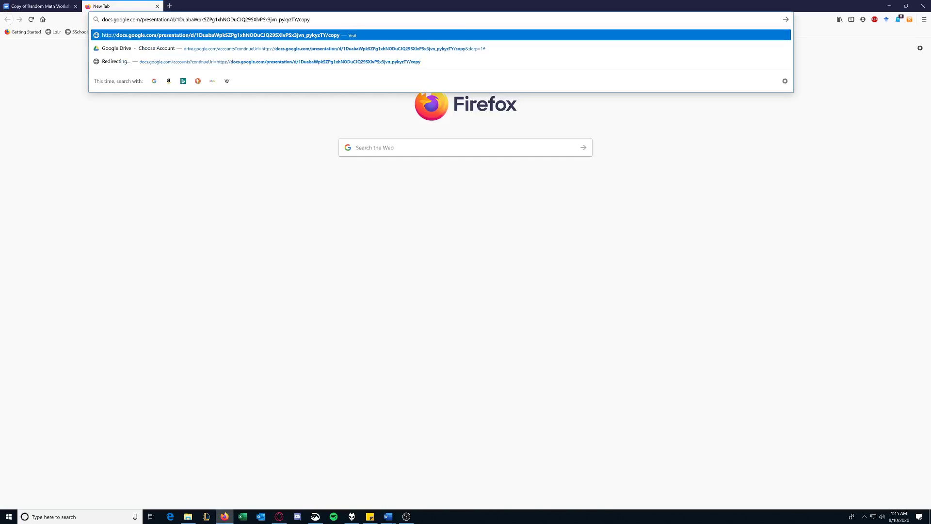
pyautogui.press('Return')
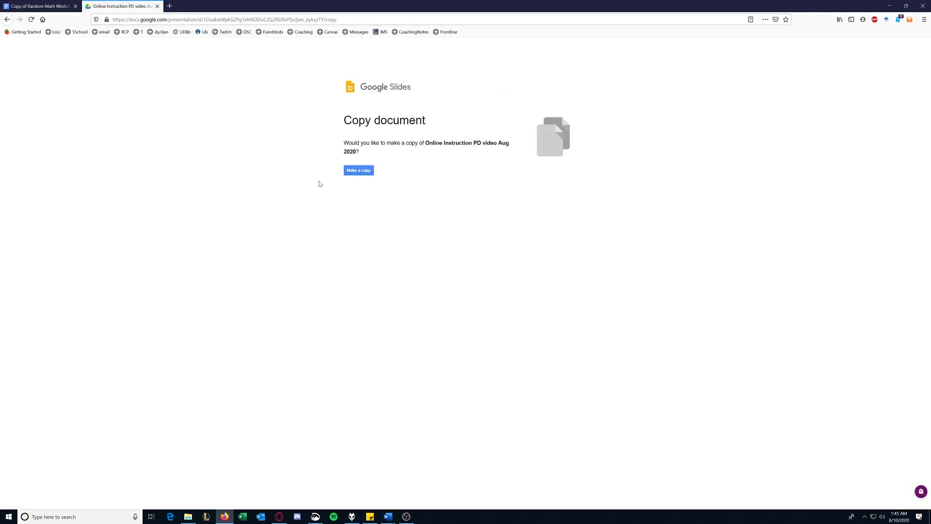
pyautogui.click(361, 171)
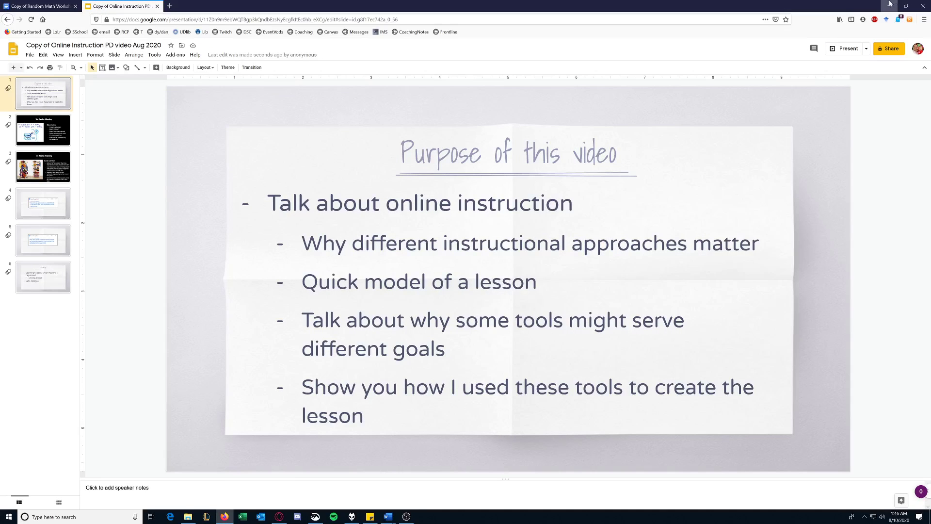
pyautogui.click(890, 4)
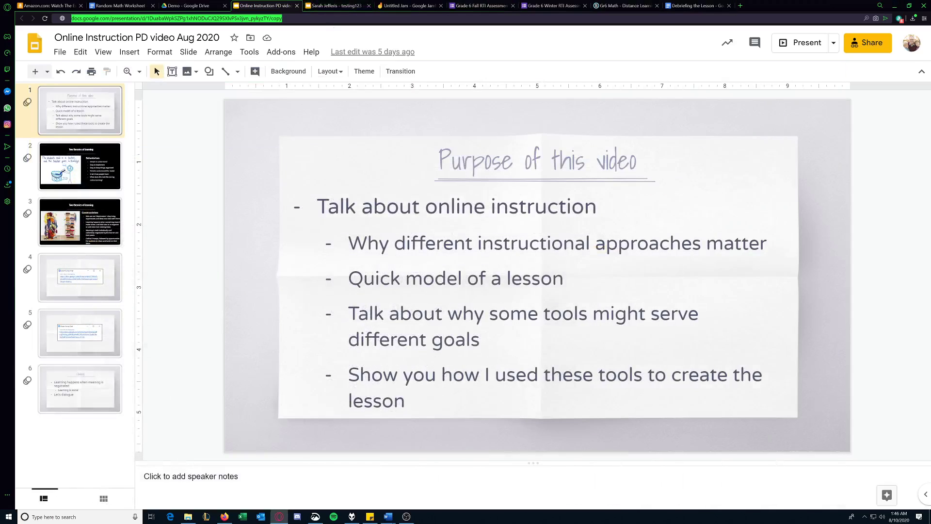
# - From the Untitled Jam, bring up the grade 6 unit 4 Word assessment and capture question 3 with its choices A to D as a screenshot
pyautogui.click(401, 6)
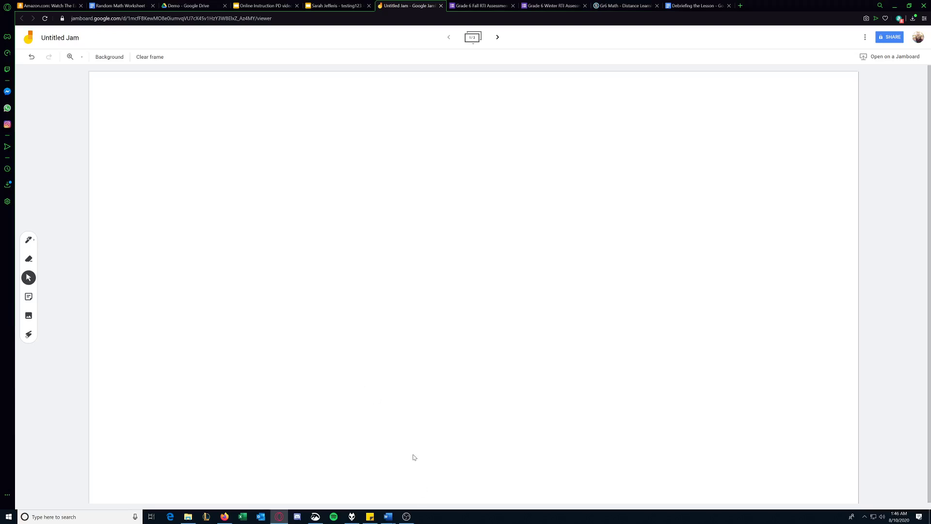
pyautogui.moveTo(388, 516)
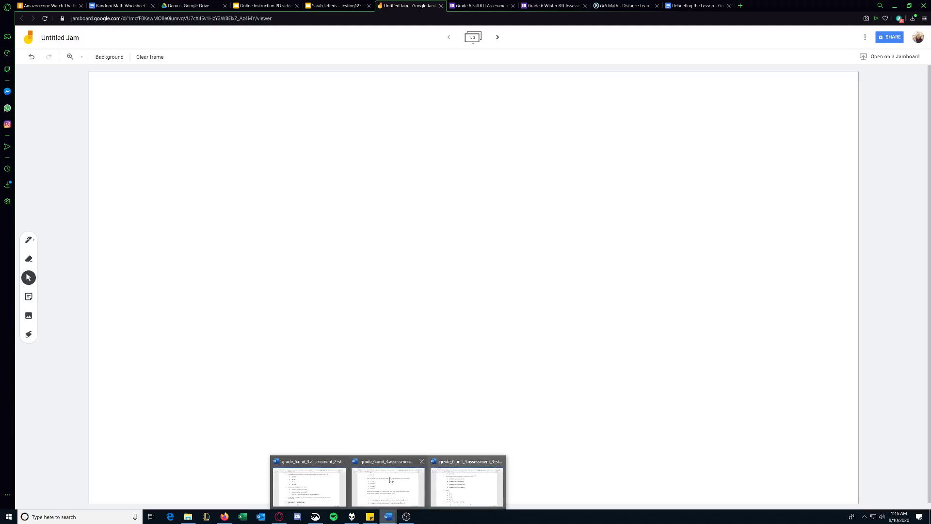
pyautogui.click(466, 485)
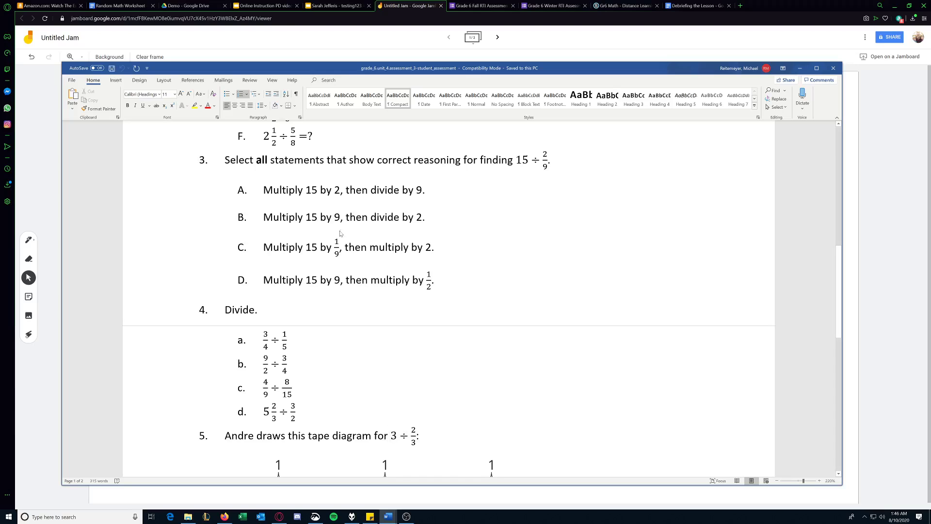
pyautogui.press('super+shift+s')
pyautogui.moveTo(220, 148); pyautogui.dragTo(555, 290)
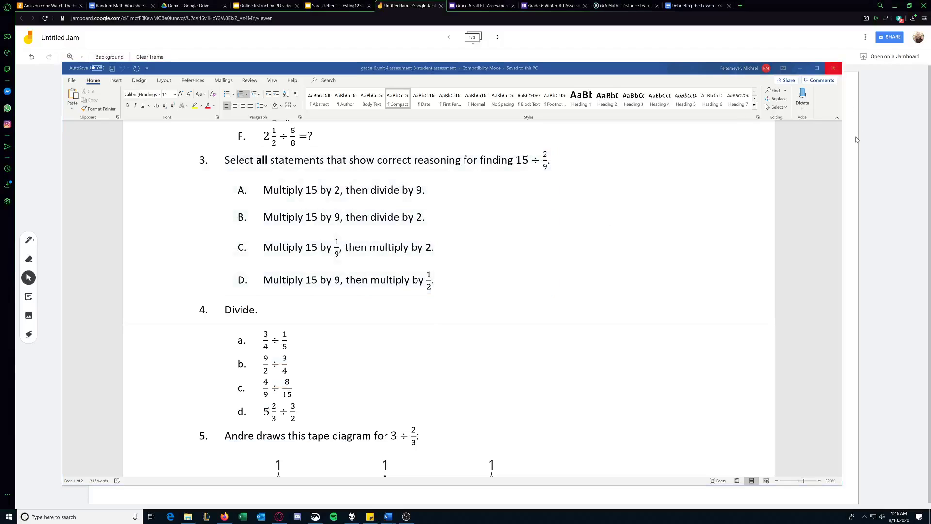
# - Paste the captured question into the first frame of the Untitled Jam and move it to the frame's upper left
pyautogui.click(856, 139)
pyautogui.hotkey('ctrl', 'v')
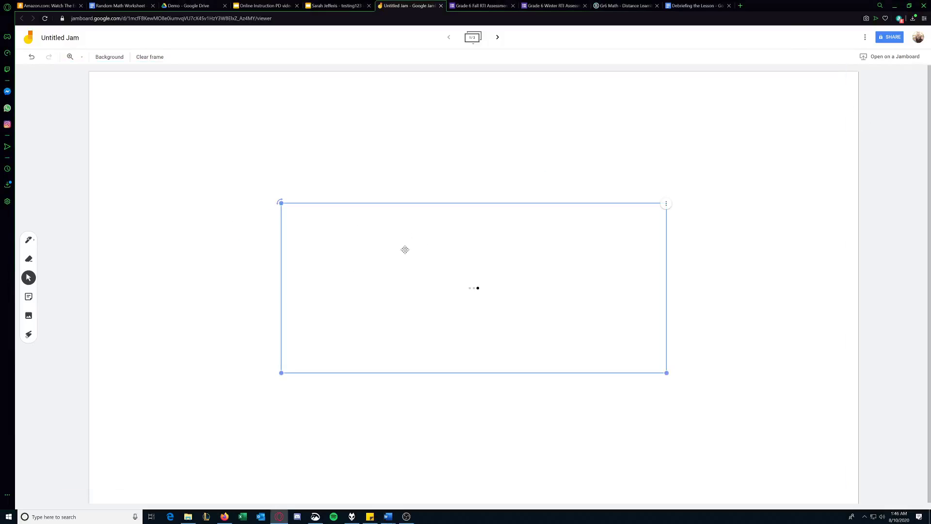
pyautogui.moveTo(430, 258); pyautogui.dragTo(270, 163)
pyautogui.click(744, 107)
# - Share the Untitled Jam so that anyone with the link is an Editor, and copy its link
pyautogui.click(890, 37)
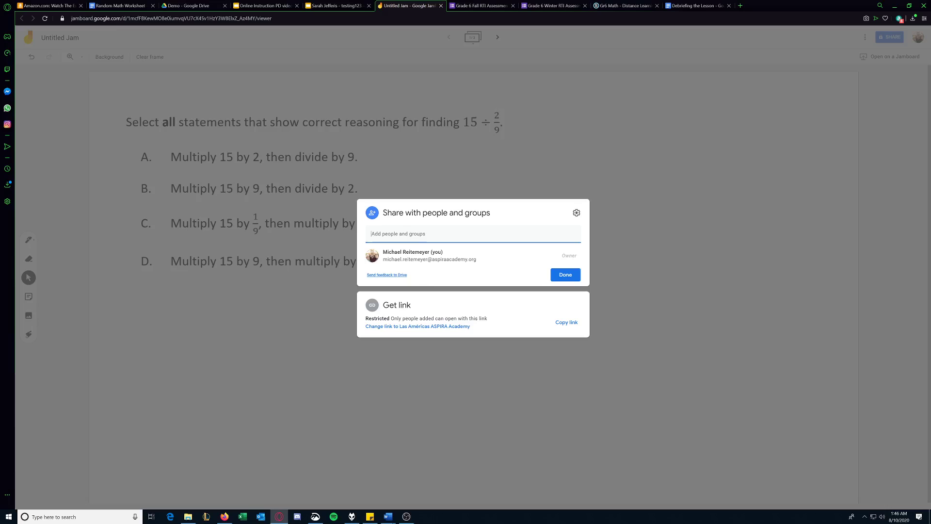
pyautogui.click(384, 326)
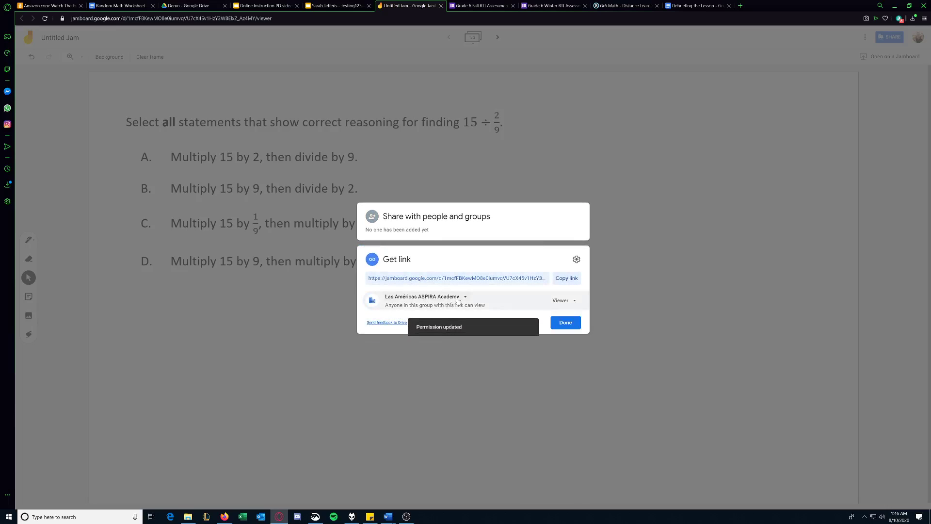
pyautogui.click(427, 297)
pyautogui.click(445, 360)
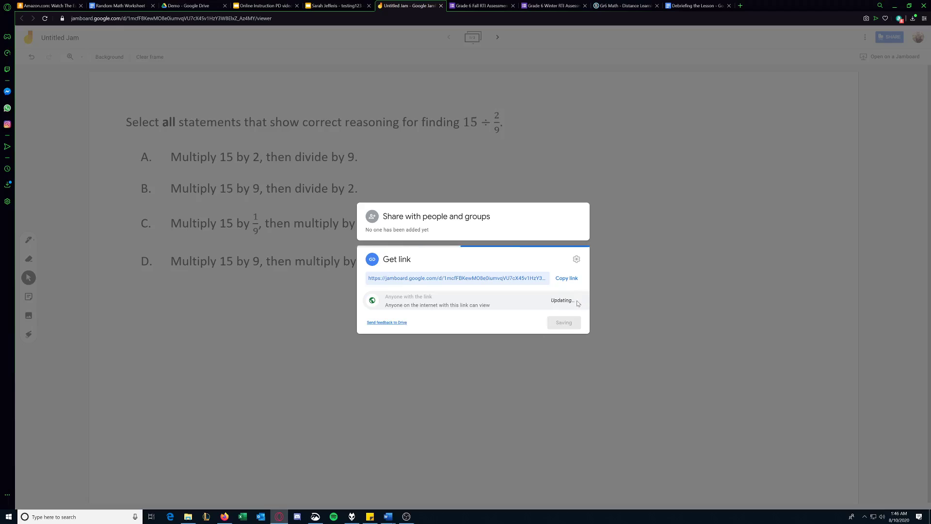
pyautogui.click(570, 300)
pyautogui.click(571, 334)
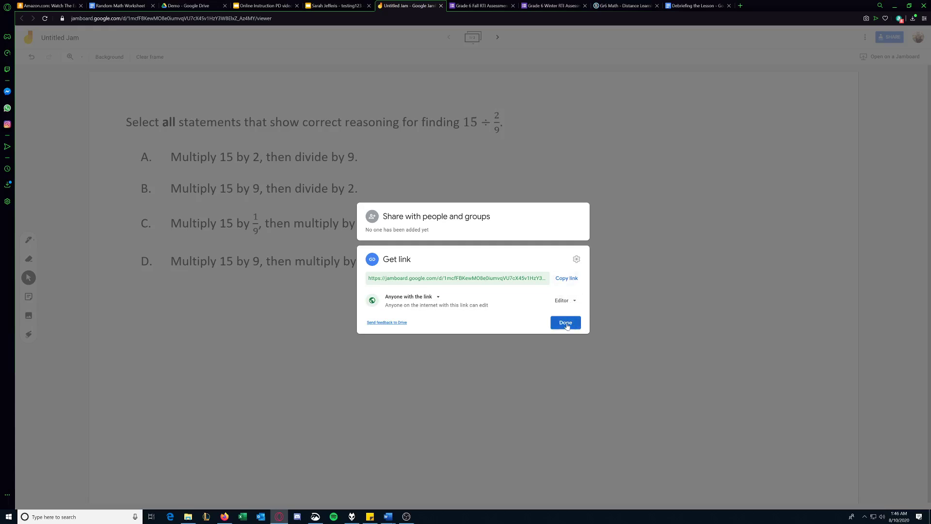
pyautogui.click(569, 277)
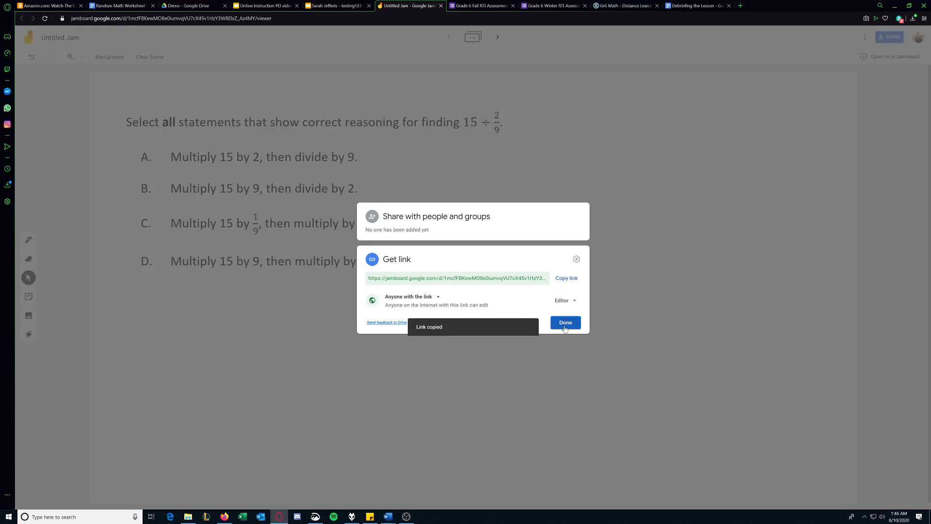
pyautogui.click(565, 323)
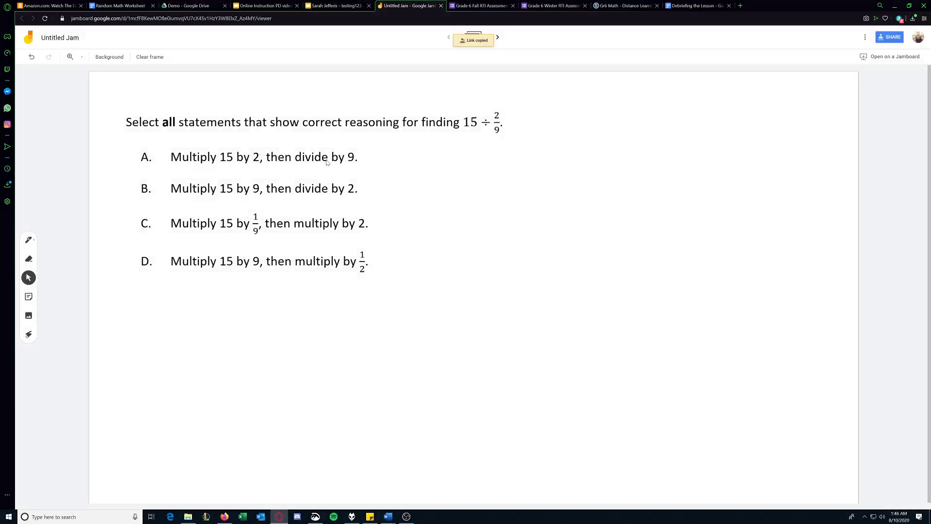
# - Replace the Untitled Jam address's ending from "viewer" onward with "copy" and copy the whole address
pyautogui.click(279, 18)
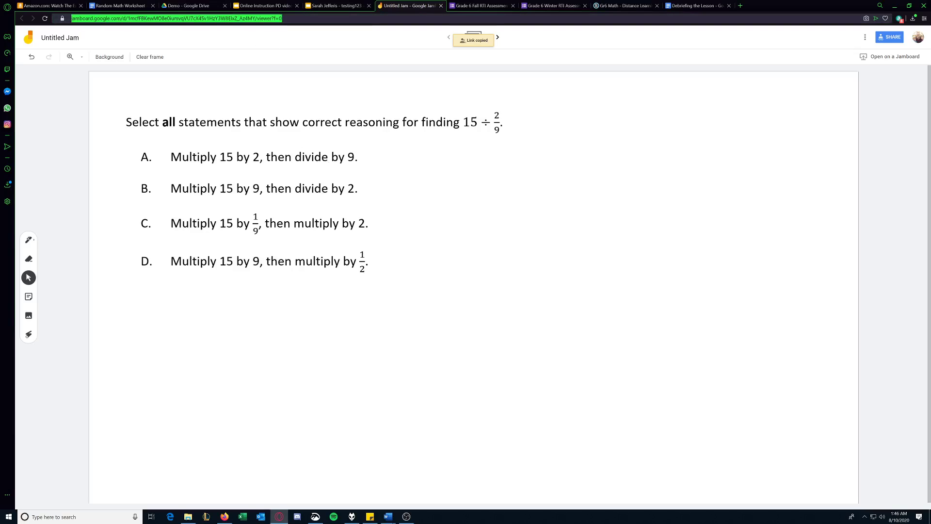
pyautogui.click(281, 19)
pyautogui.press('BackSpace')
pyautogui.press('BackSpace')
pyautogui.press('BackSpace')
pyautogui.press('BackSpace')
pyautogui.press('BackSpace')
pyautogui.press('BackSpace')
pyautogui.press('BackSpace')
pyautogui.press('BackSpace')
pyautogui.press('BackSpace')
pyautogui.press('BackSpace')
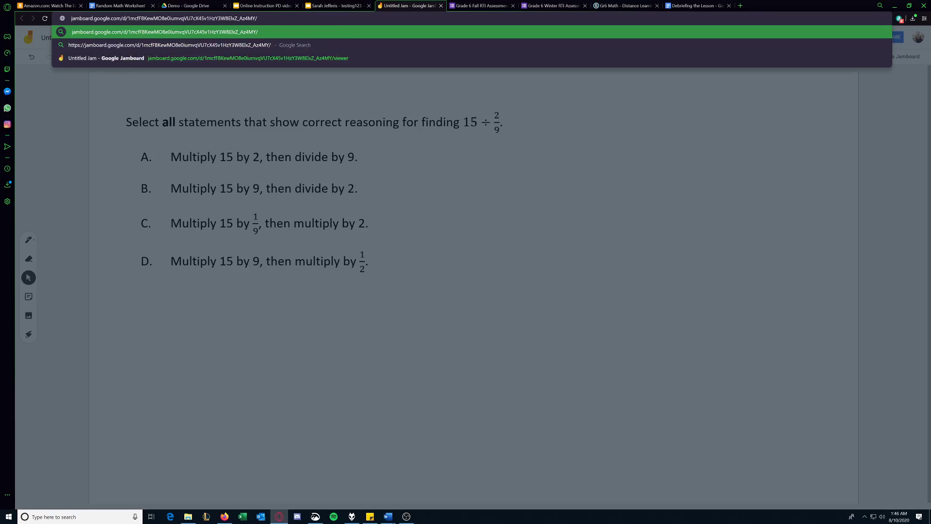
pyautogui.write('copy')
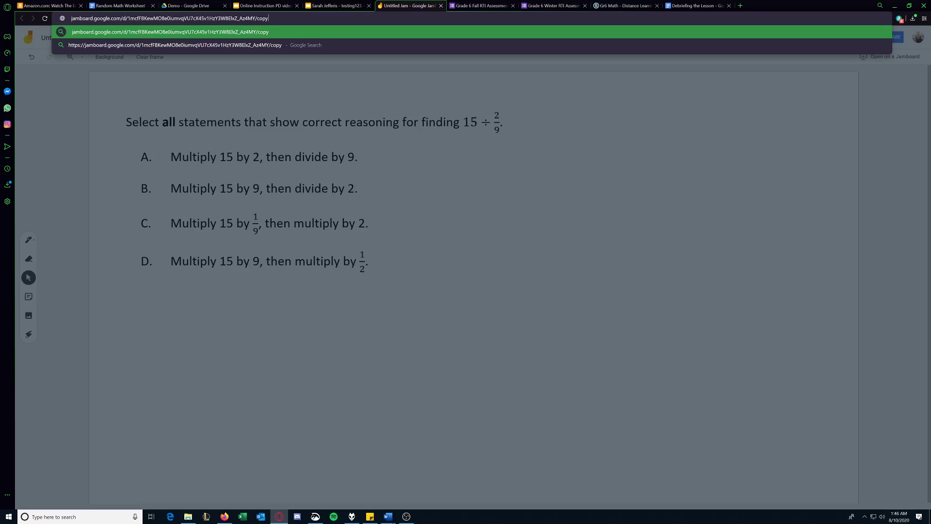
pyautogui.moveTo(268, 18); pyautogui.dragTo(71, 19)
pyautogui.rightClick(91, 19)
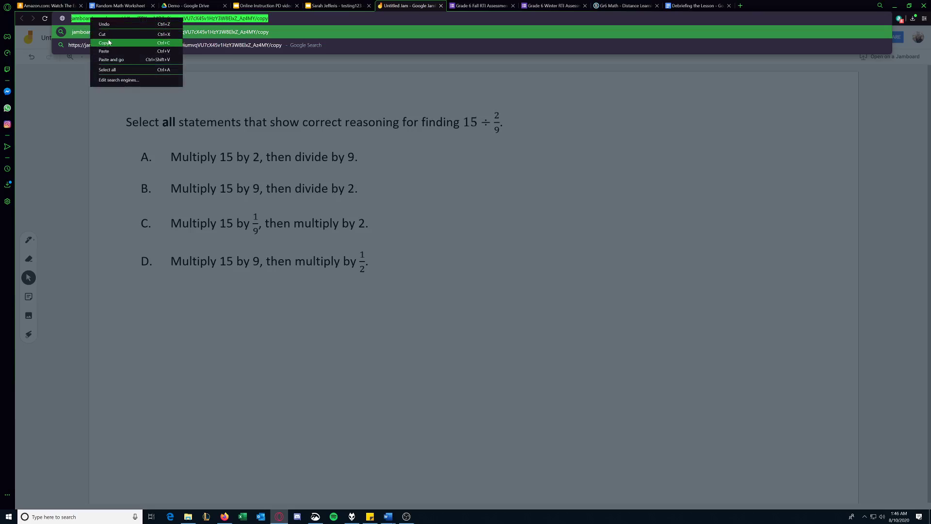
pyautogui.click(109, 43)
# - Open the copied jam address in a new Firefox tab, make a copy of the Untitled Jam, and minimize Firefox
pyautogui.hotkey('alt', 'Tab')
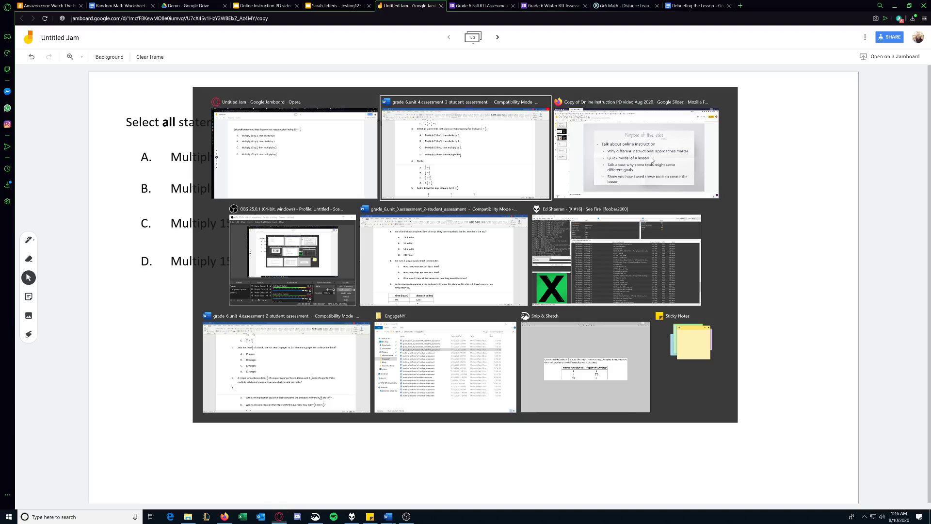
pyautogui.hotkey('alt', 'Tab')
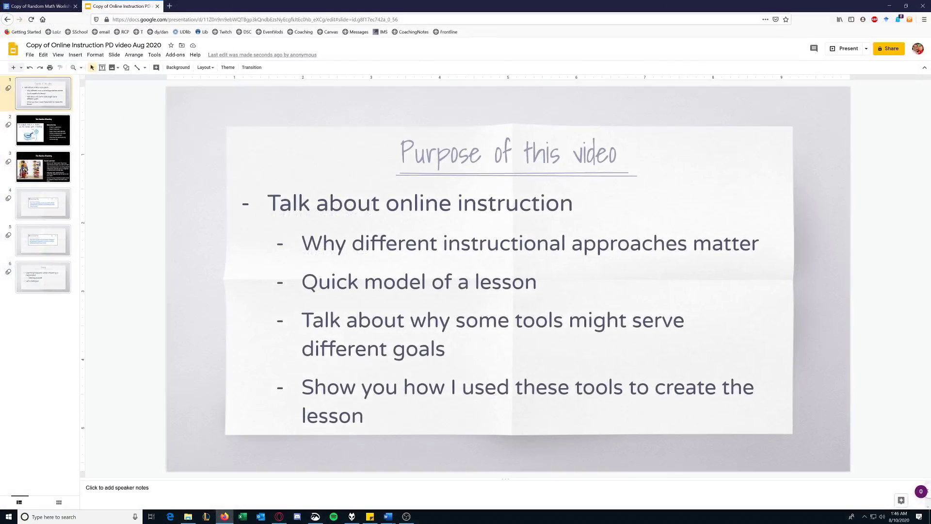
pyautogui.click(170, 5)
pyautogui.hotkey('ctrl', 'v')
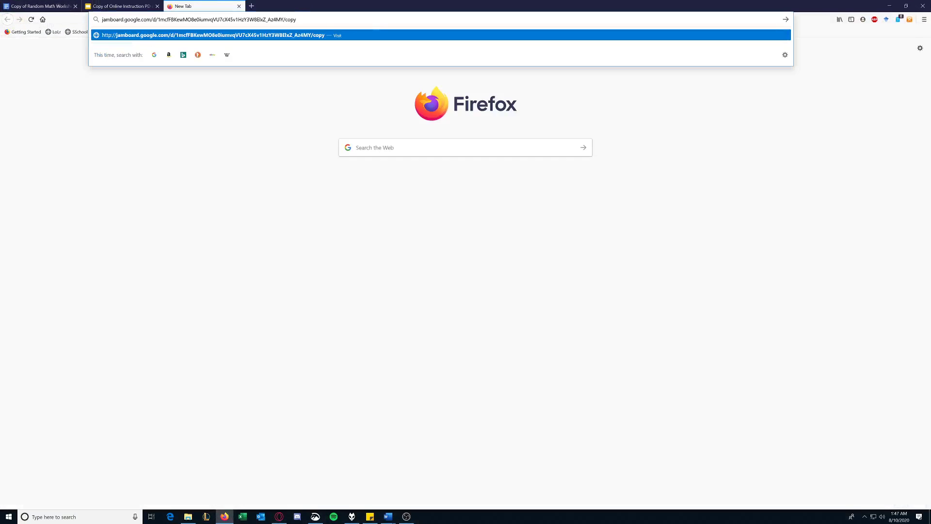
pyautogui.press('Return')
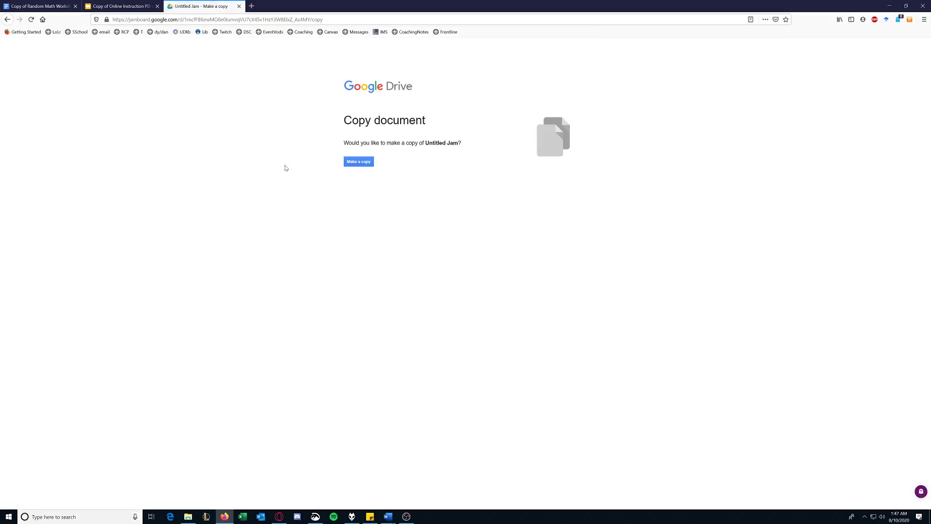
pyautogui.click(363, 165)
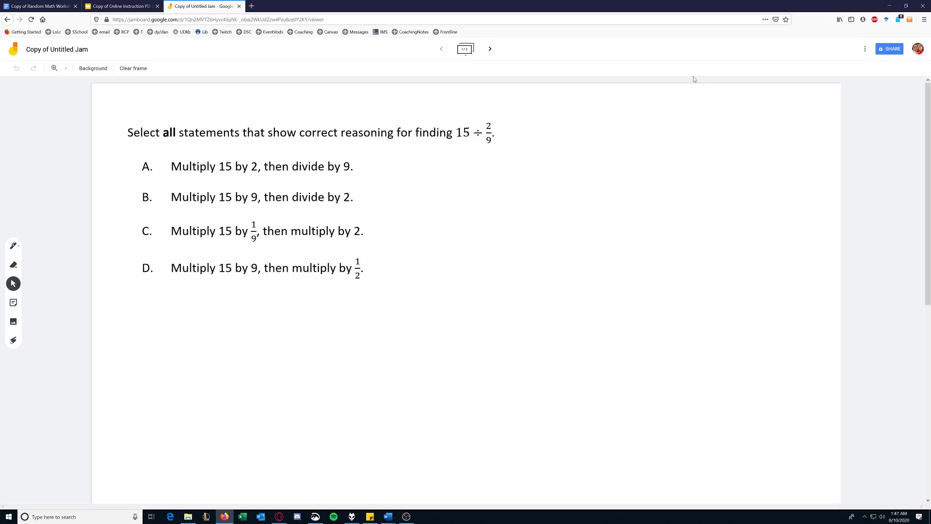
pyautogui.click(888, 8)
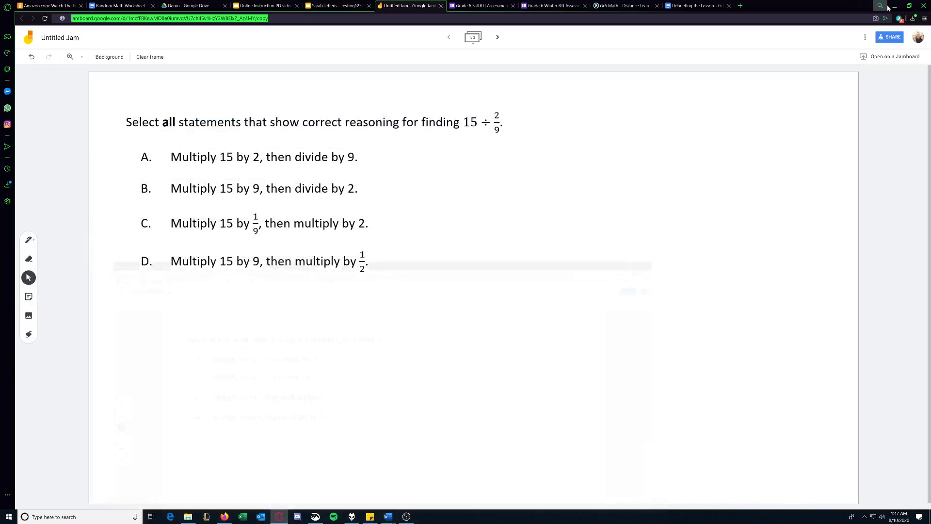
# - In the Gr6 Math course on Schoology, browse the files offered for a new Google Drive assignment, and cancel the assignment
pyautogui.click(609, 5)
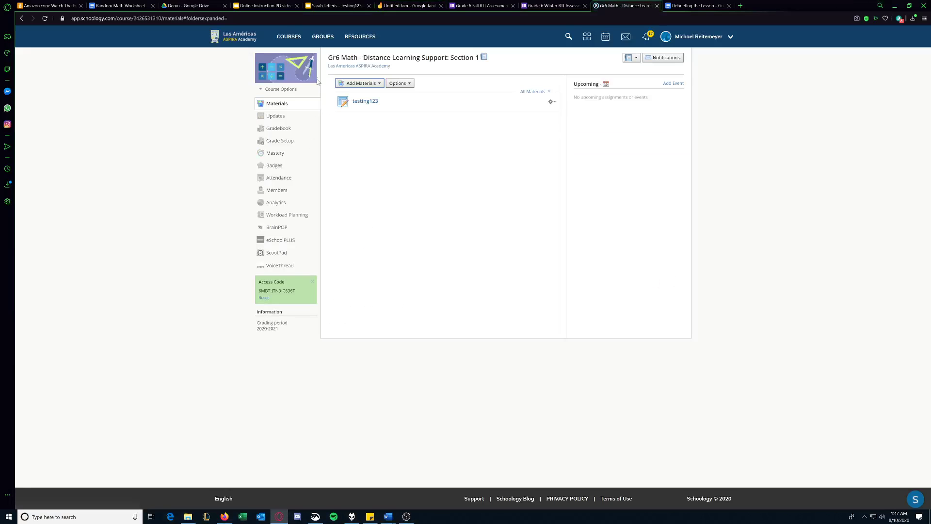
pyautogui.click(379, 85)
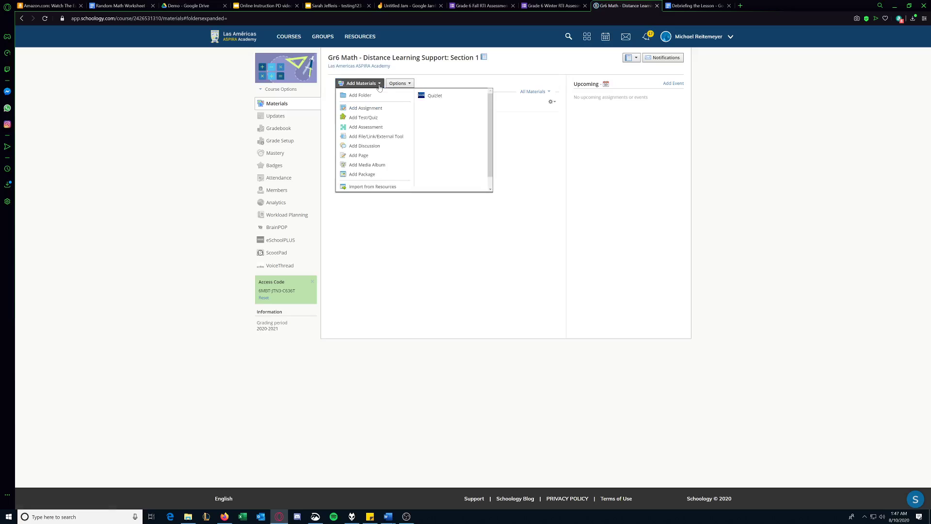
pyautogui.click(367, 108)
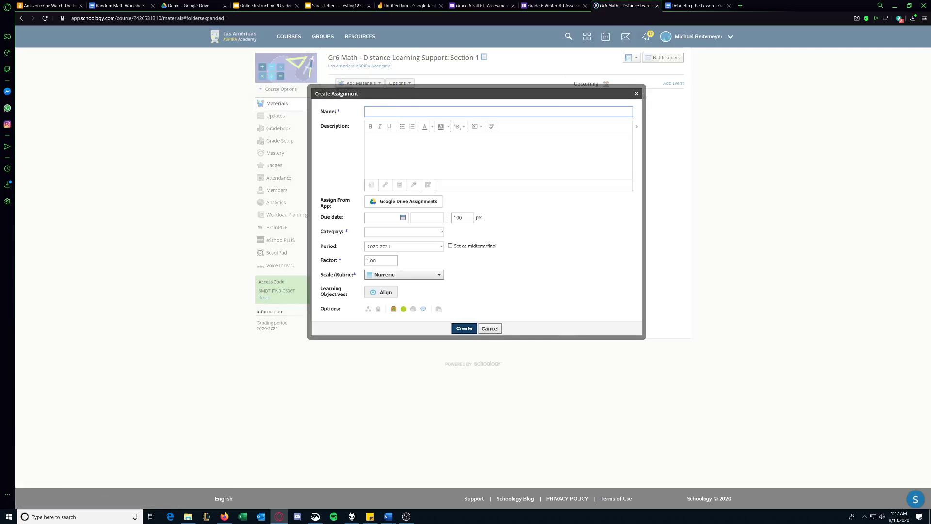
pyautogui.click(401, 201)
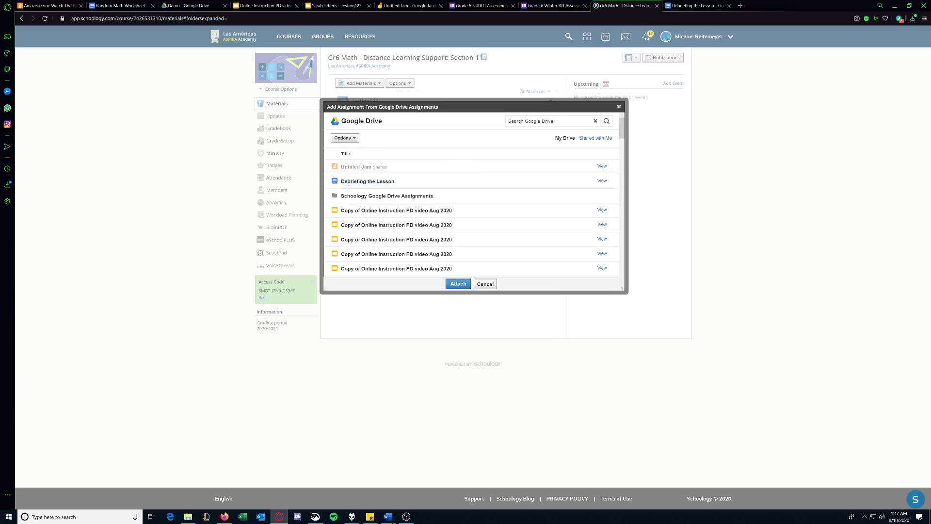
pyautogui.scroll(-8, 357, 180)
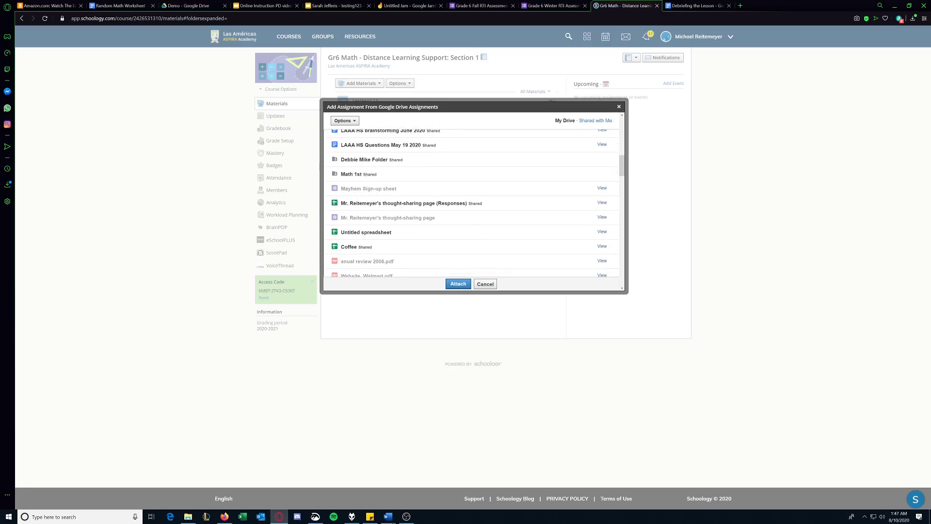
pyautogui.scroll(-1, 380, 263)
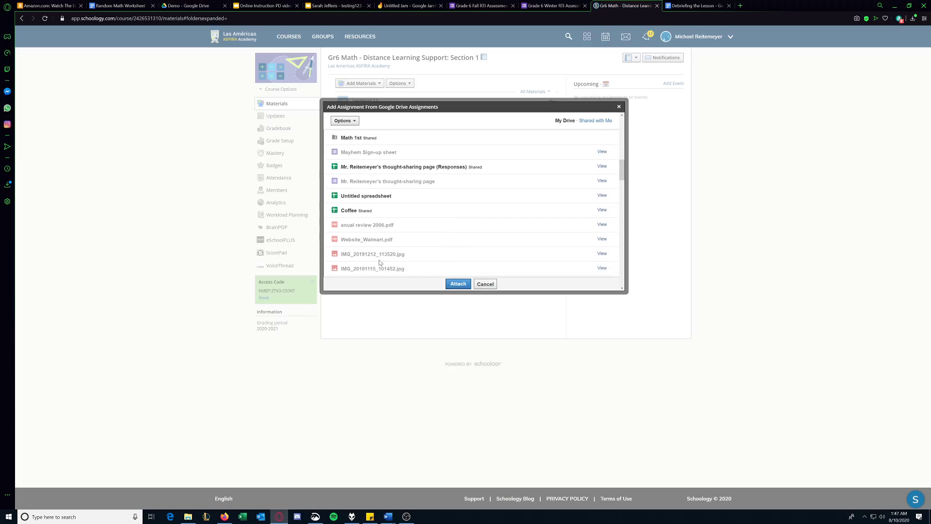
pyautogui.scroll(5, 364, 217)
pyautogui.scroll(3, 364, 218)
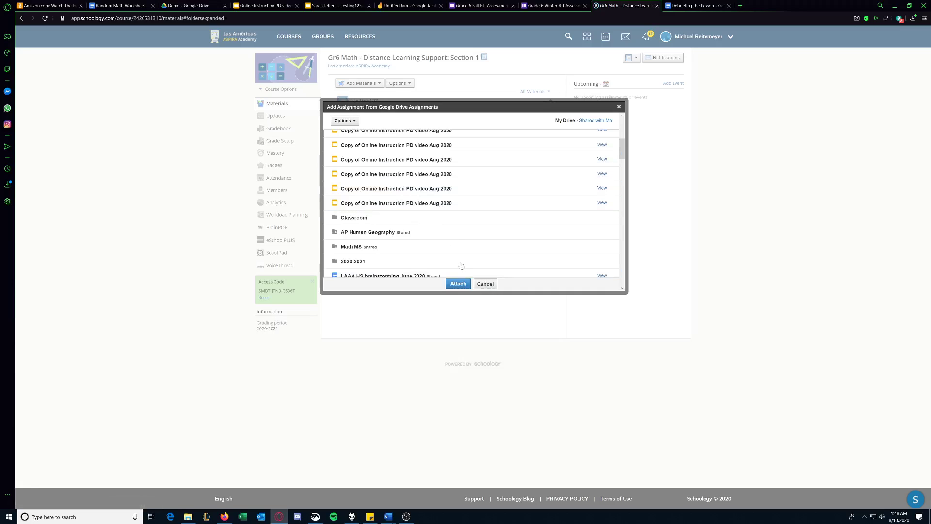
pyautogui.scroll(3, 486, 284)
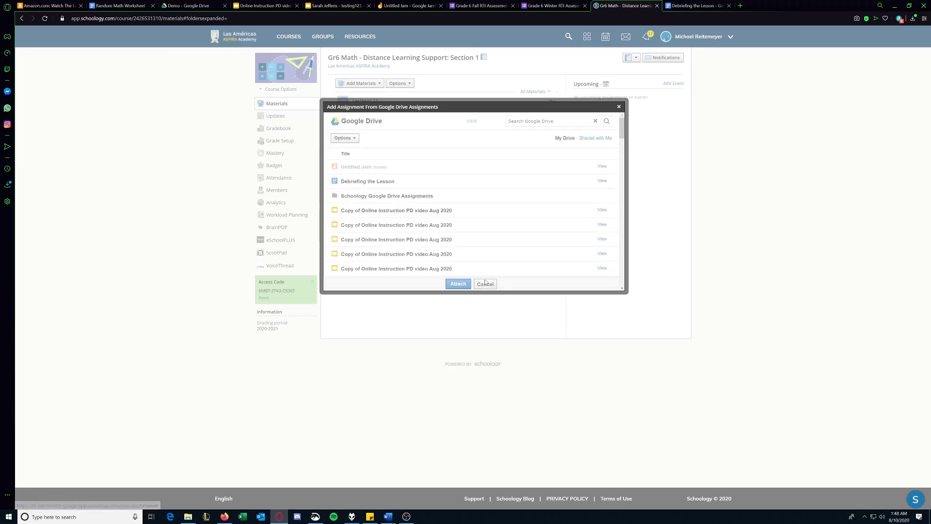
pyautogui.click(486, 284)
pyautogui.click(489, 335)
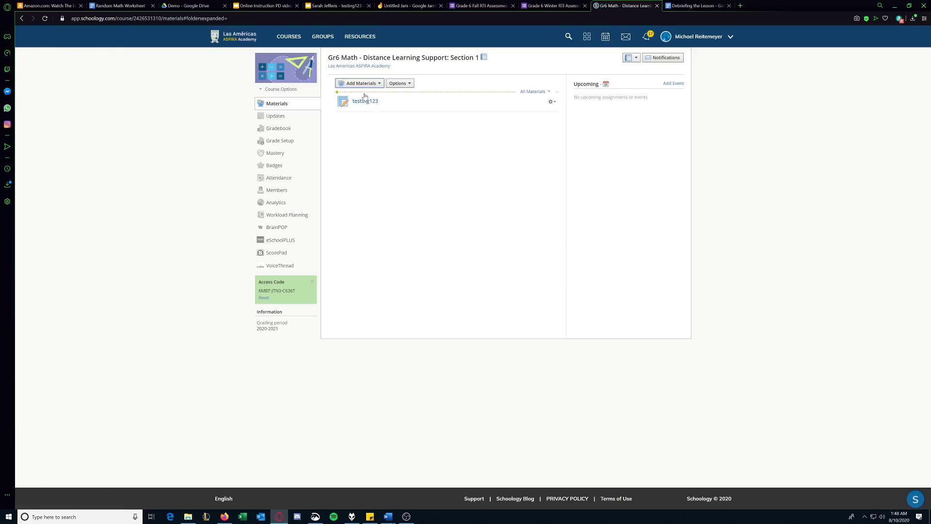
# - View the testing123 assignment and the student's presentation copy, and open the assignment's folder within Schoology Google Drive Assignments in Drive
pyautogui.click(370, 105)
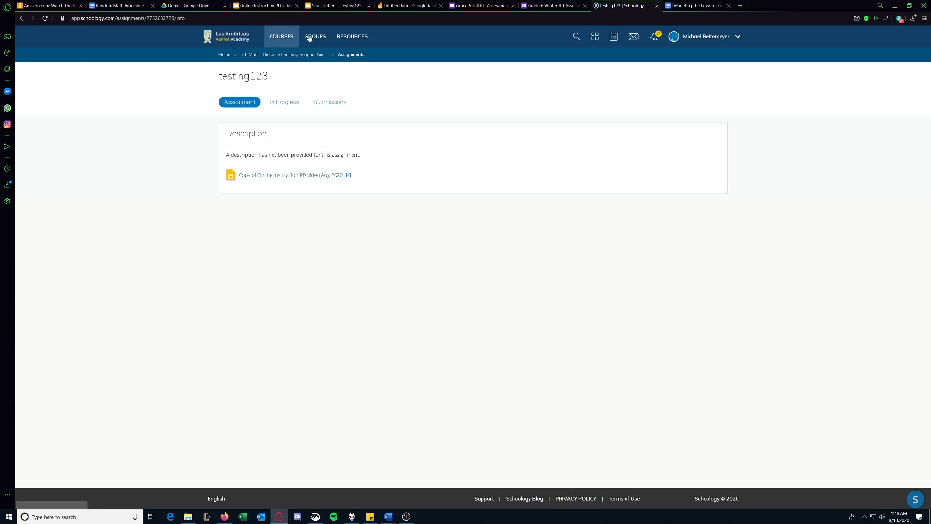
pyautogui.click(344, 4)
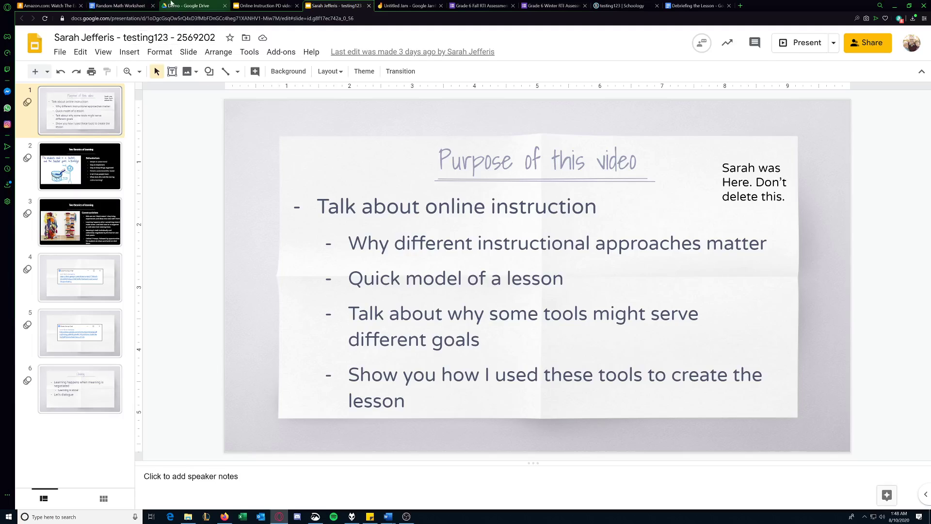
pyautogui.click(189, 6)
pyautogui.click(192, 76)
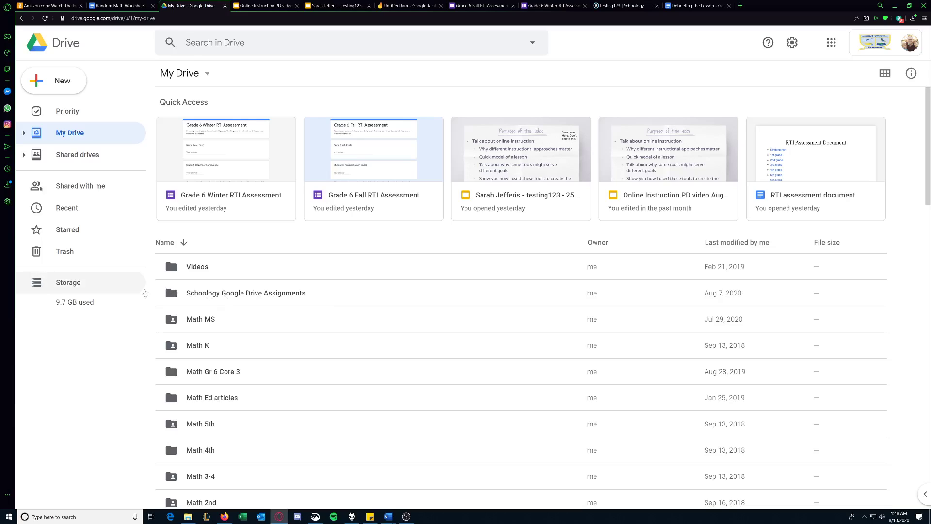
pyautogui.doubleClick(240, 293)
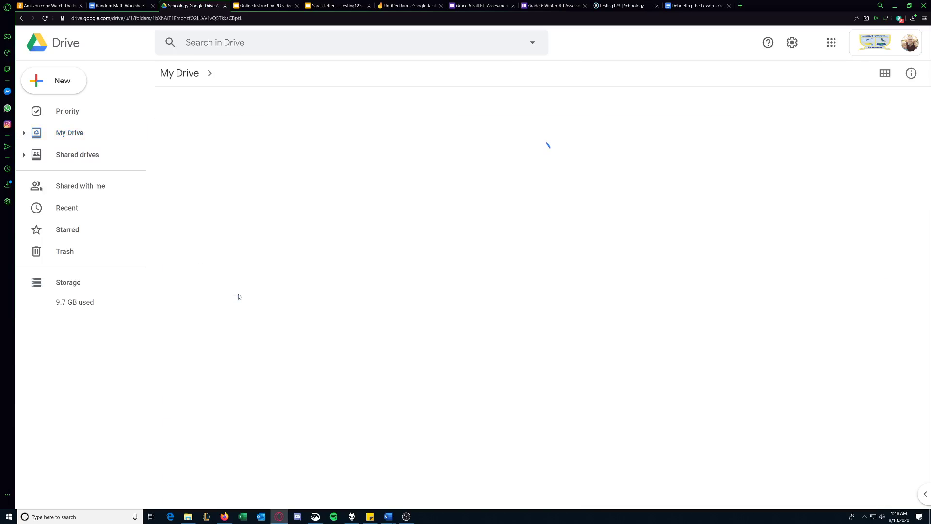
pyautogui.doubleClick(250, 131)
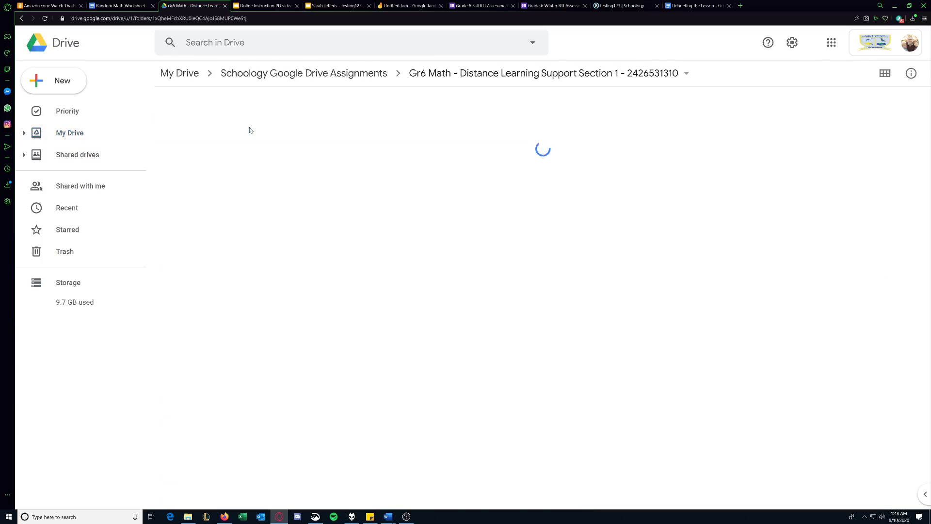
pyautogui.click(251, 129)
pyautogui.doubleClick(250, 130)
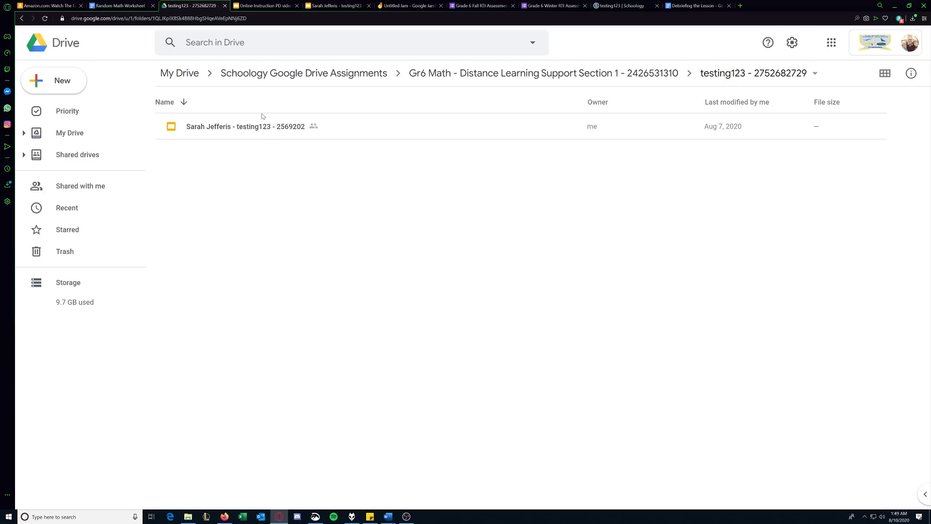
# - Revisit the testing123 assignment in Schoology and bring up the Online Instruction PD video Aug 2020 presentation
pyautogui.click(625, 4)
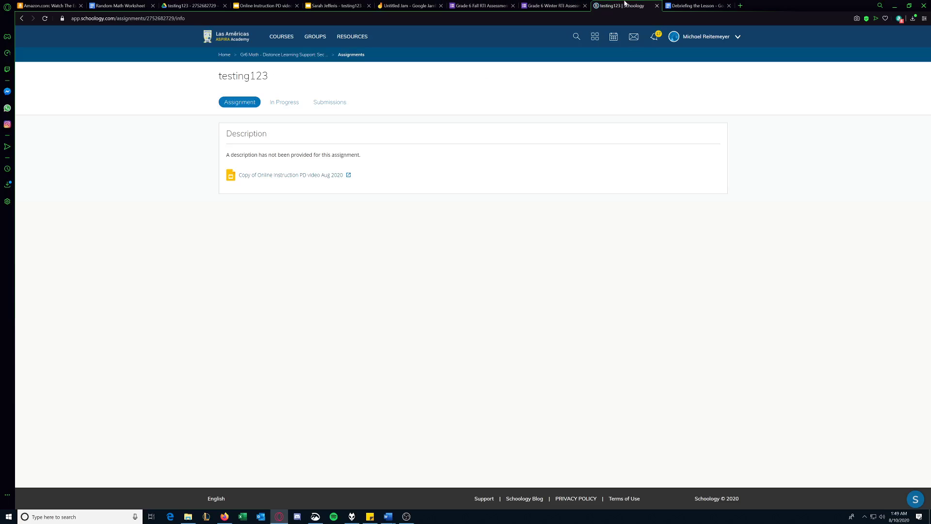
pyautogui.click(266, 5)
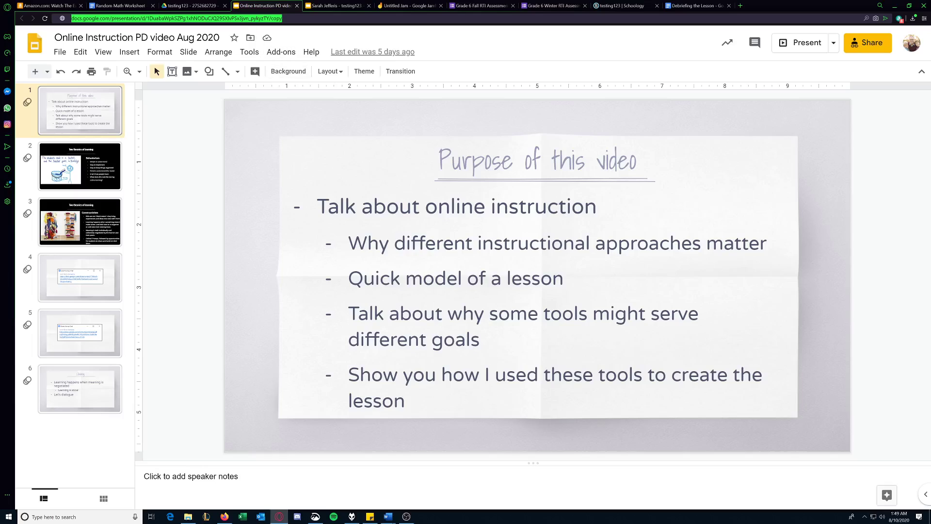